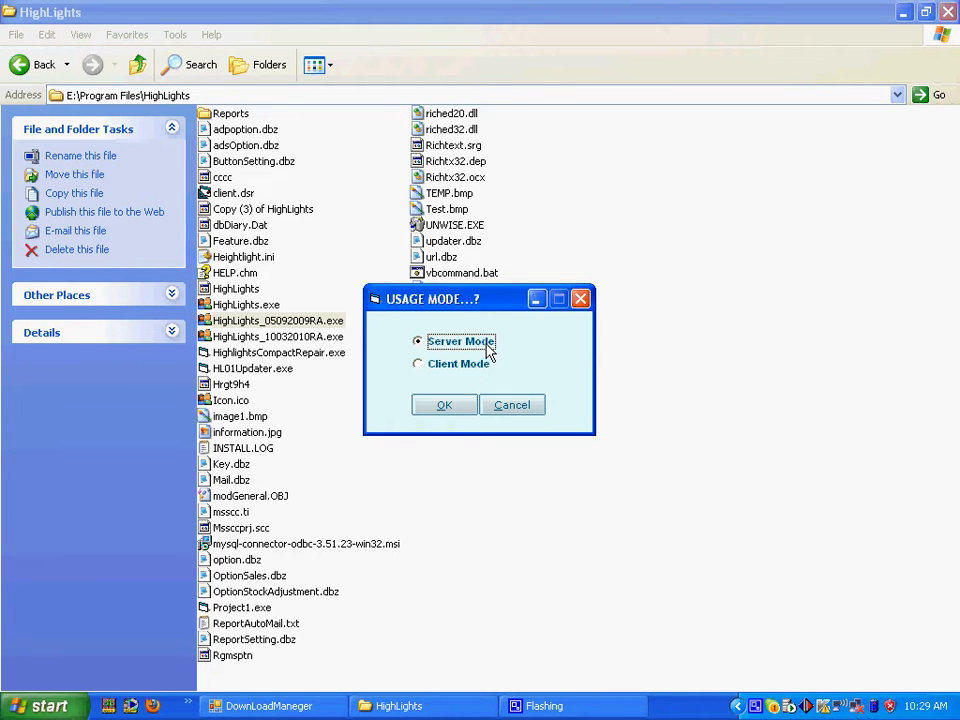
Step: Confirm server mode, continue as a trial without registering, and dismiss the demo notice
{"action": "left_click", "coordinate": [445, 408]}
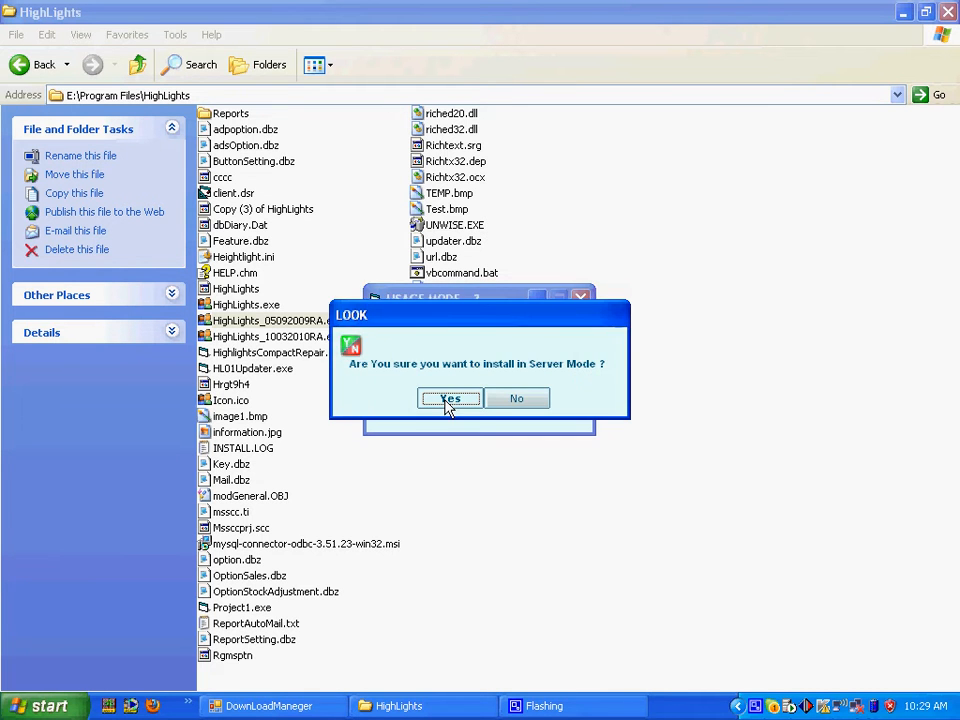
{"action": "left_click", "coordinate": [450, 399]}
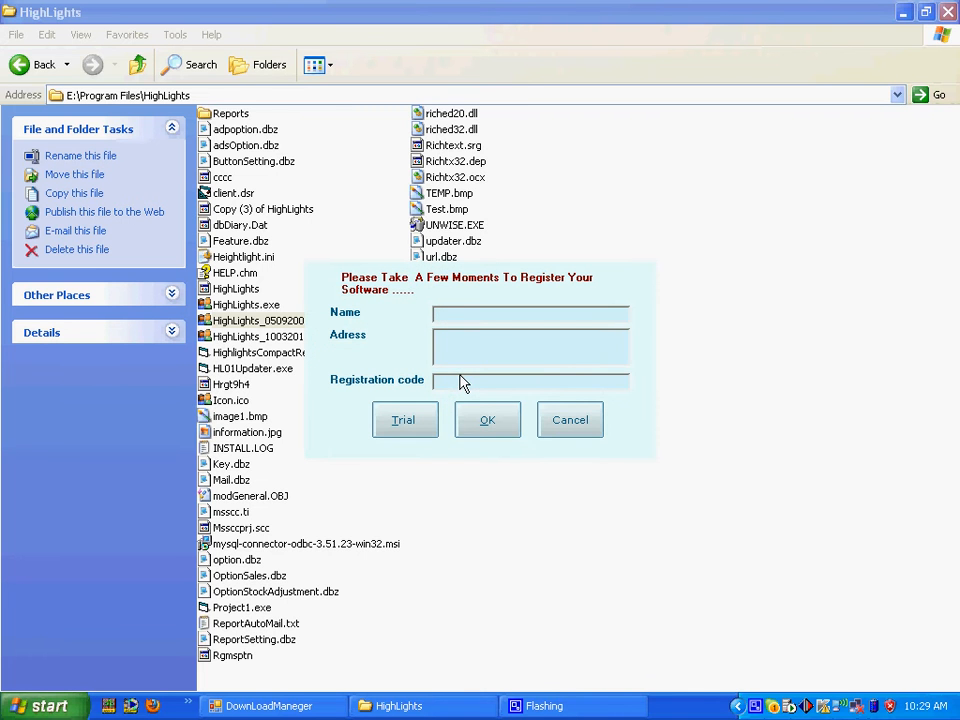
{"action": "left_click", "coordinate": [405, 422]}
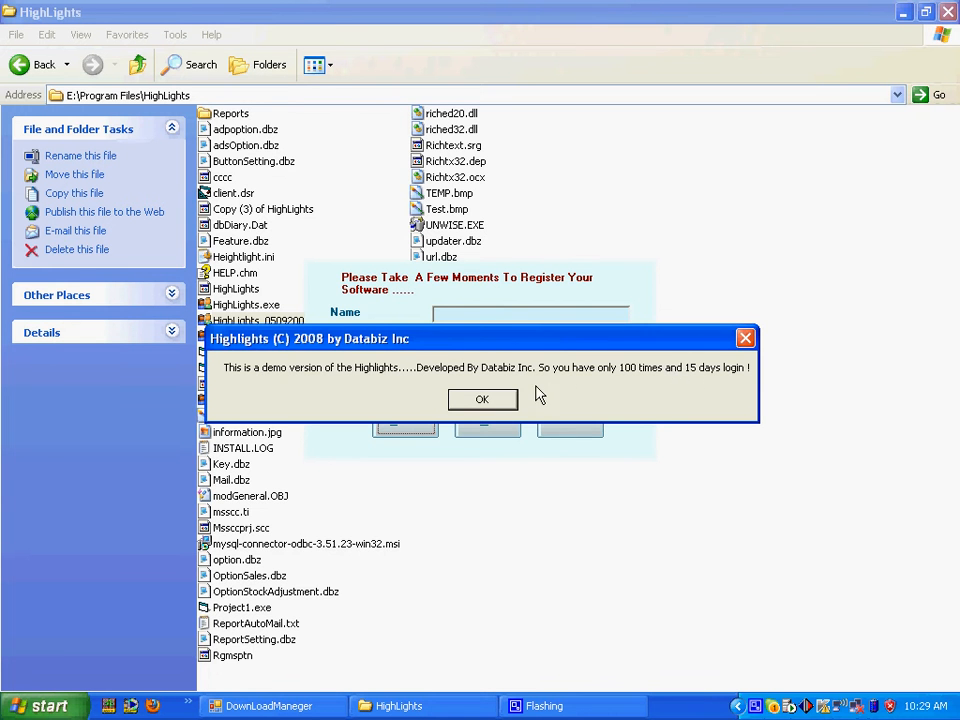
{"action": "left_click", "coordinate": [505, 401]}
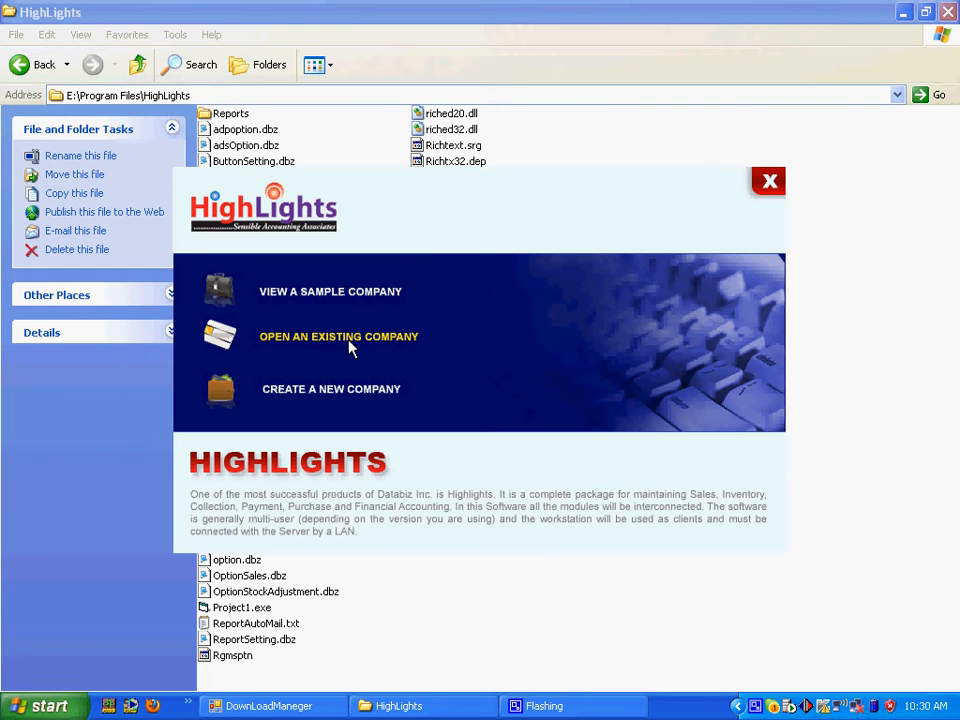
Step: Start a new company with initial DBZ, name DATABIZ SOFTWARE LIMITED and address DHAKA
{"action": "left_click", "coordinate": [348, 400]}
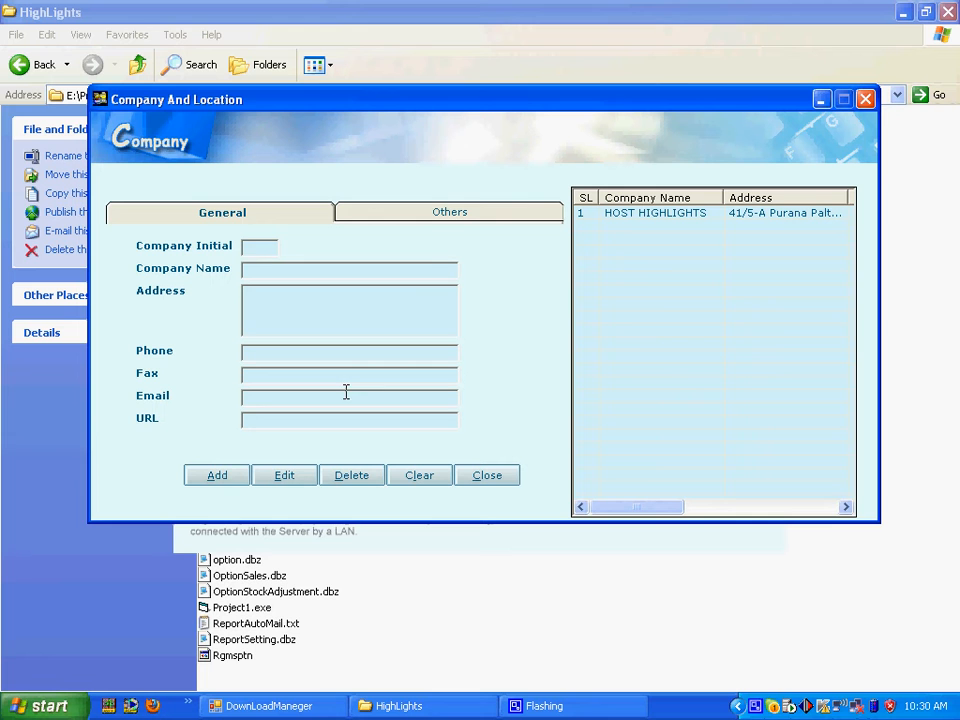
{"action": "left_click", "coordinate": [268, 249]}
{"action": "type", "text": "DBZ"}
{"action": "key", "text": "Tab"}
{"action": "type", "text": "DATABIZ SOFTWAR"}
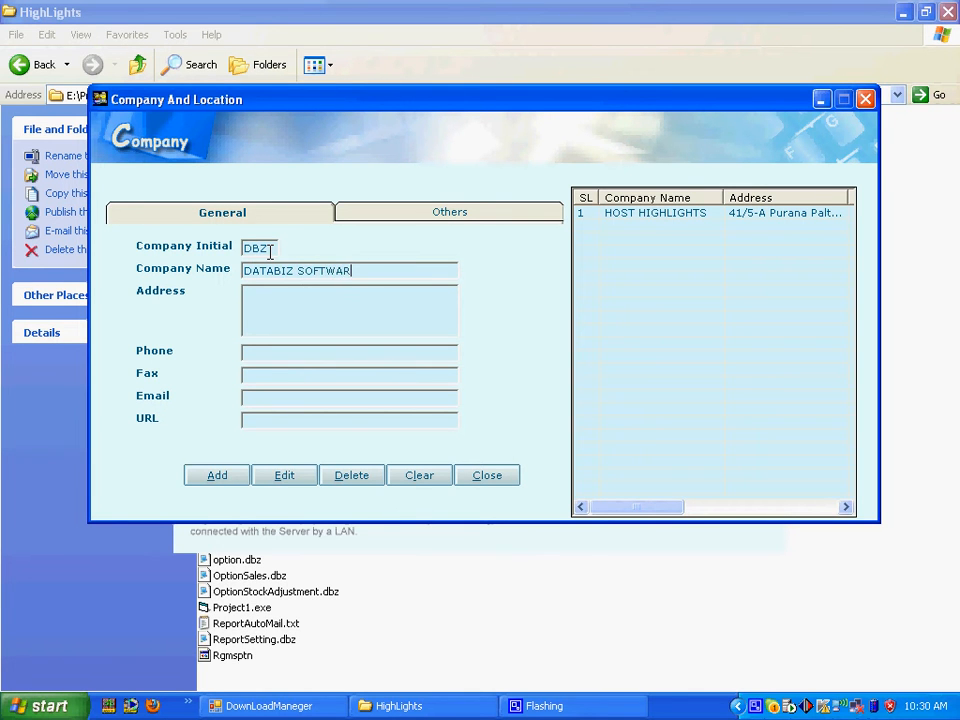
{"action": "type", "text": "E LIMITED"}
{"action": "key", "text": "Tab"}
{"action": "type", "text": "D"}
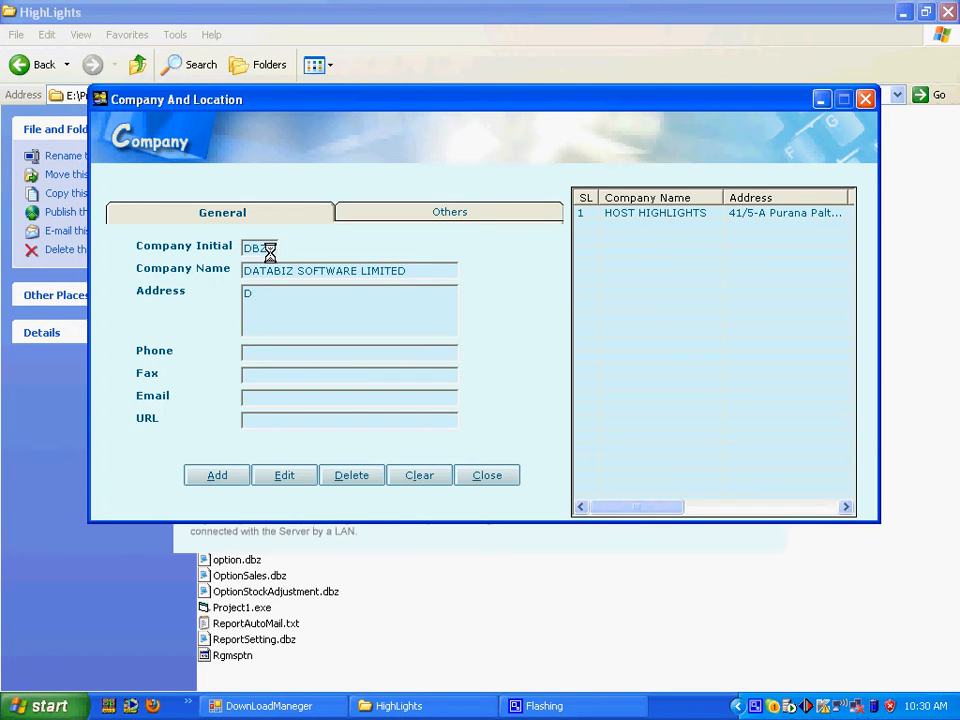
{"action": "type", "text": "HAKA"}
{"action": "key", "text": "Tab"}
{"action": "type", "text": "95566339"}
{"action": "key", "text": "Tab"}
{"action": "type", "text": "9556"}
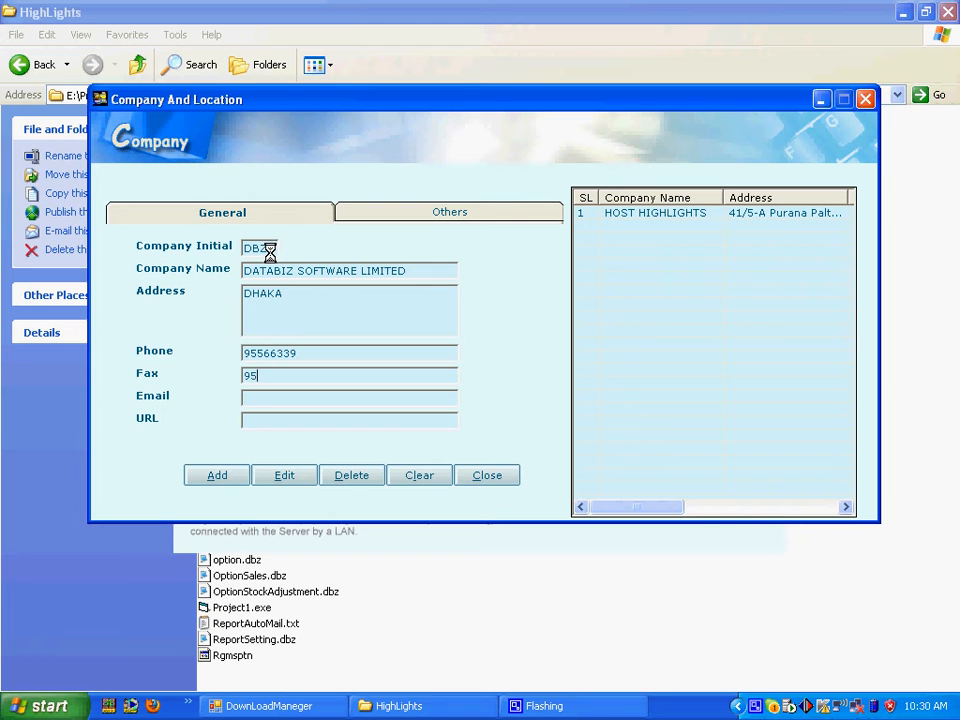
{"action": "type", "text": "6"}
{"action": "type", "text": "338"}
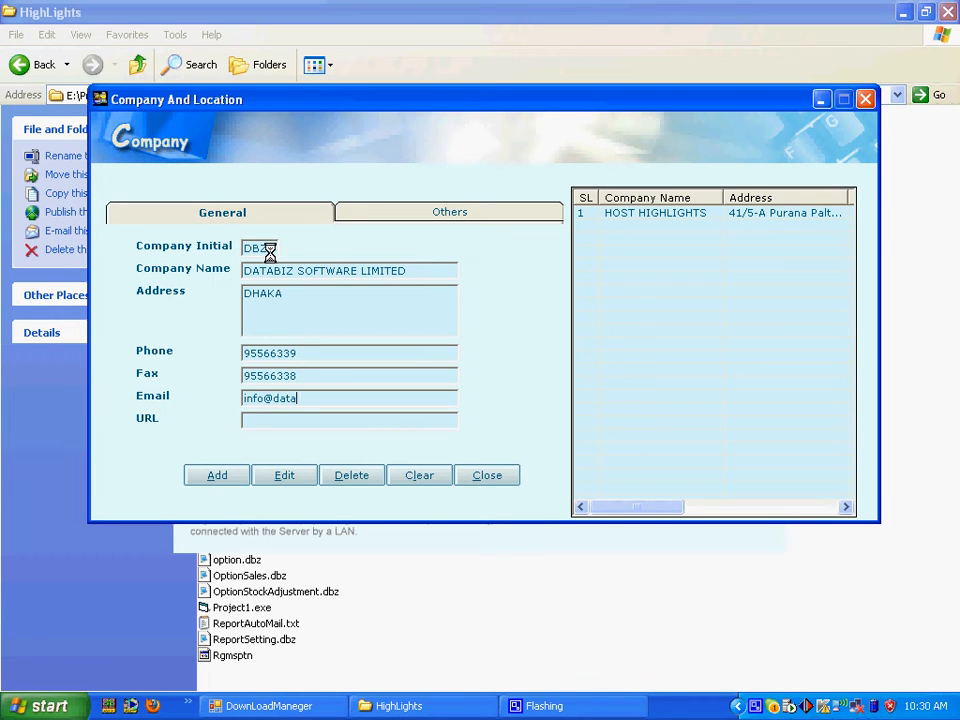
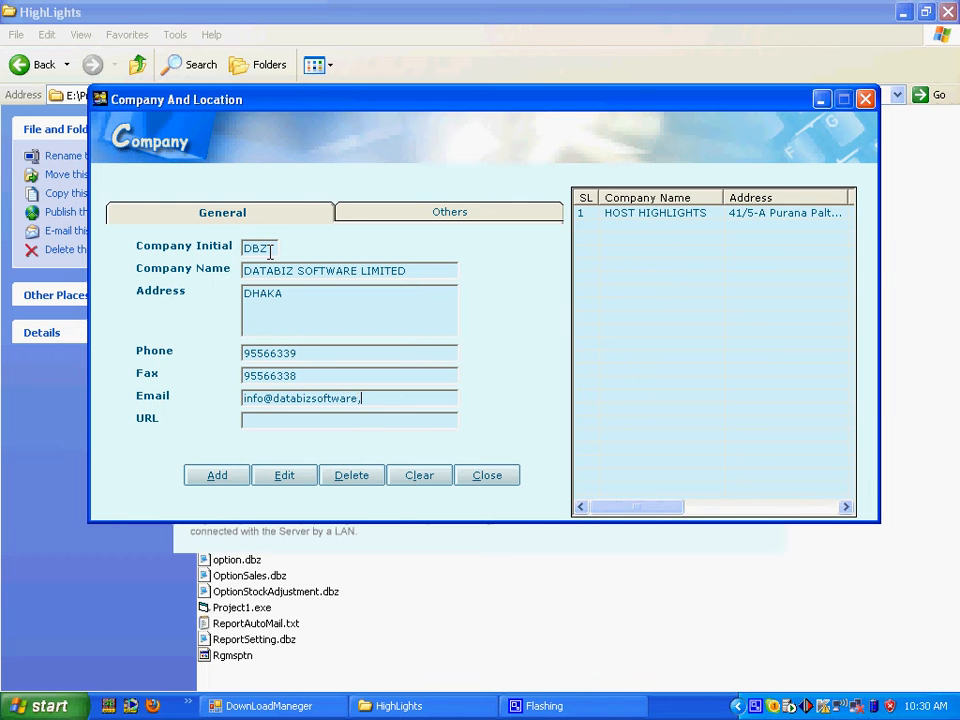
{"action": "left_click", "coordinate": [292, 421]}
{"action": "type", "text": "www"}
{"action": "type", "text": "."}
{"action": "type", "text": "data"}
{"action": "type", "text": "b"}
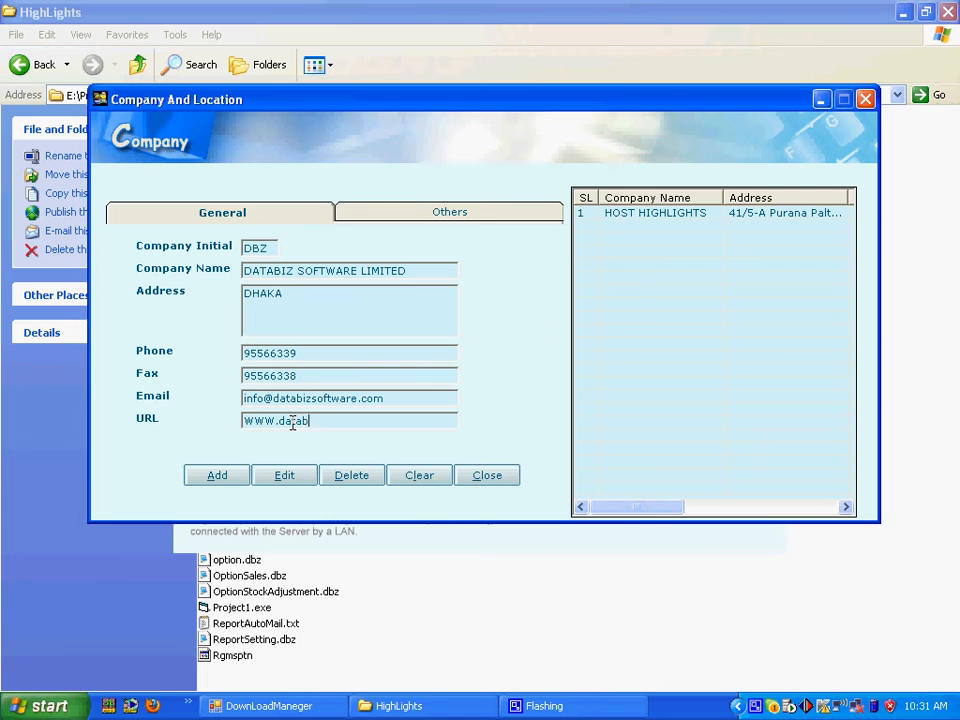
{"action": "type", "text": "izsoftware.com"}
Step: On the Others tab, replace the $ currency sign with TK
{"action": "left_click", "coordinate": [473, 220]}
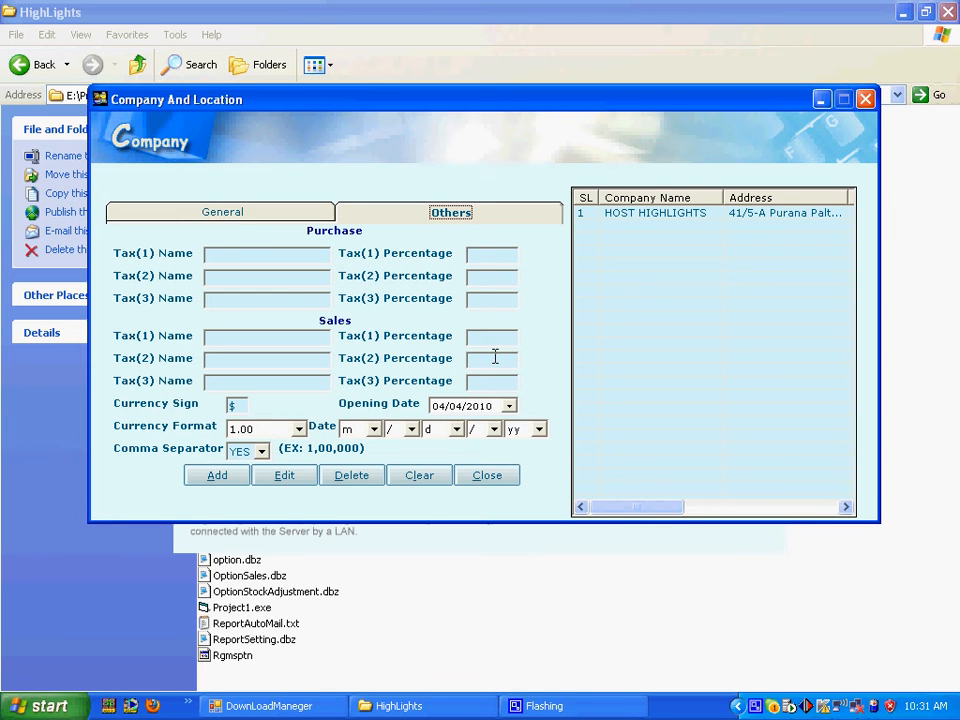
{"action": "left_click_drag", "start_coordinate": [238, 407], "coordinate": [225, 402]}
{"action": "type", "text": "tk"}
{"action": "key", "text": "BackSpace"}
{"action": "key", "text": "BackSpace"}
{"action": "type", "text": "TK"}
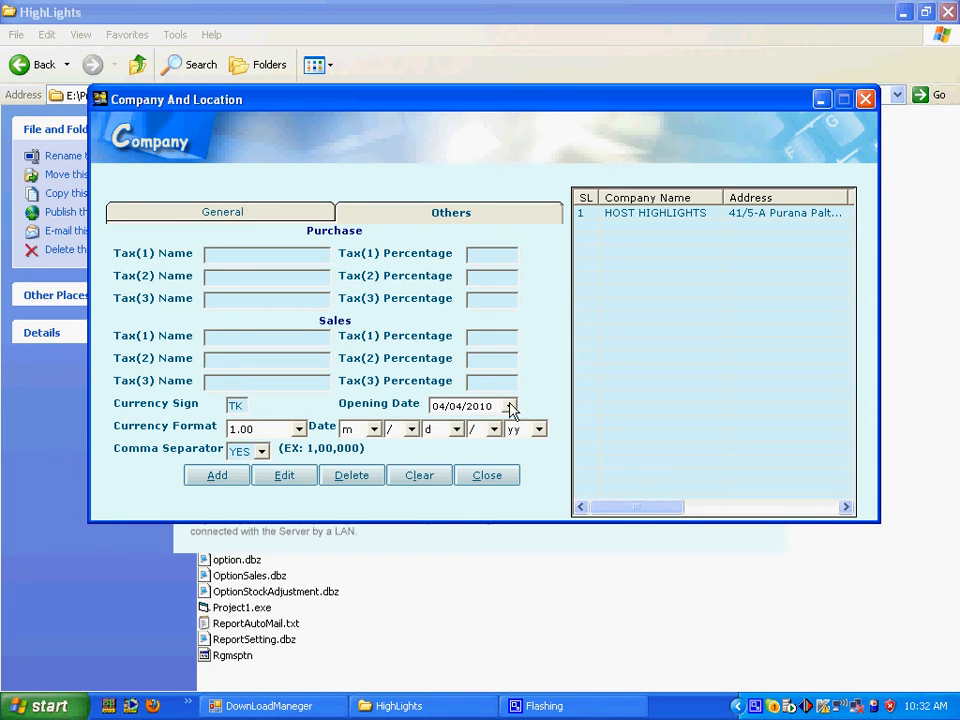
Step: Set the opening date to 03/01/2010 from the calendar
{"action": "left_click", "coordinate": [509, 407]}
{"action": "left_click", "coordinate": [451, 431]}
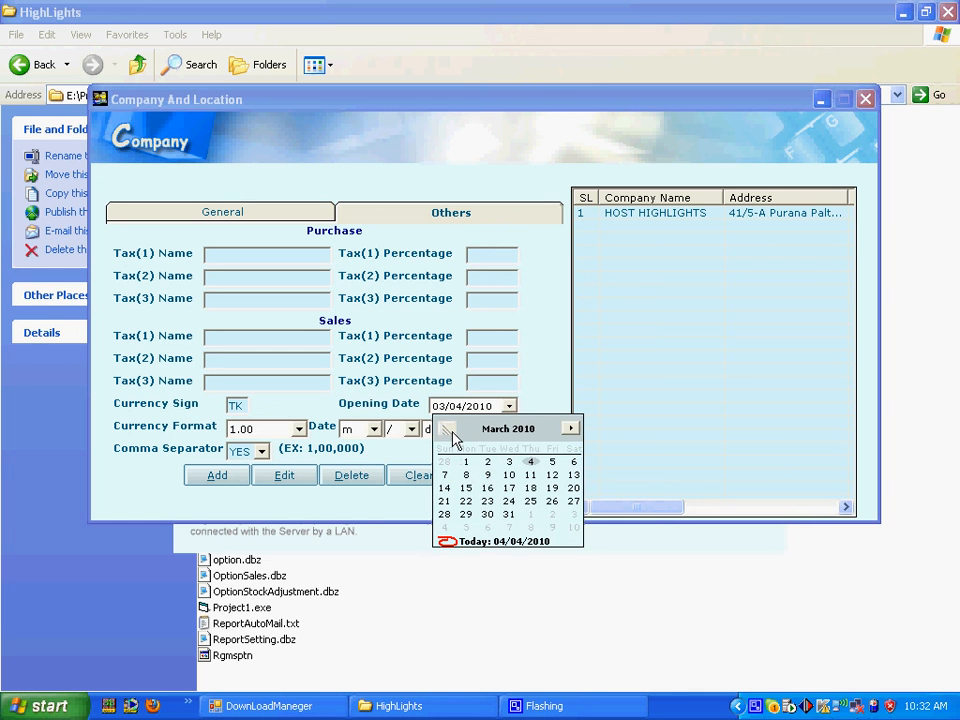
{"action": "left_click", "coordinate": [466, 462]}
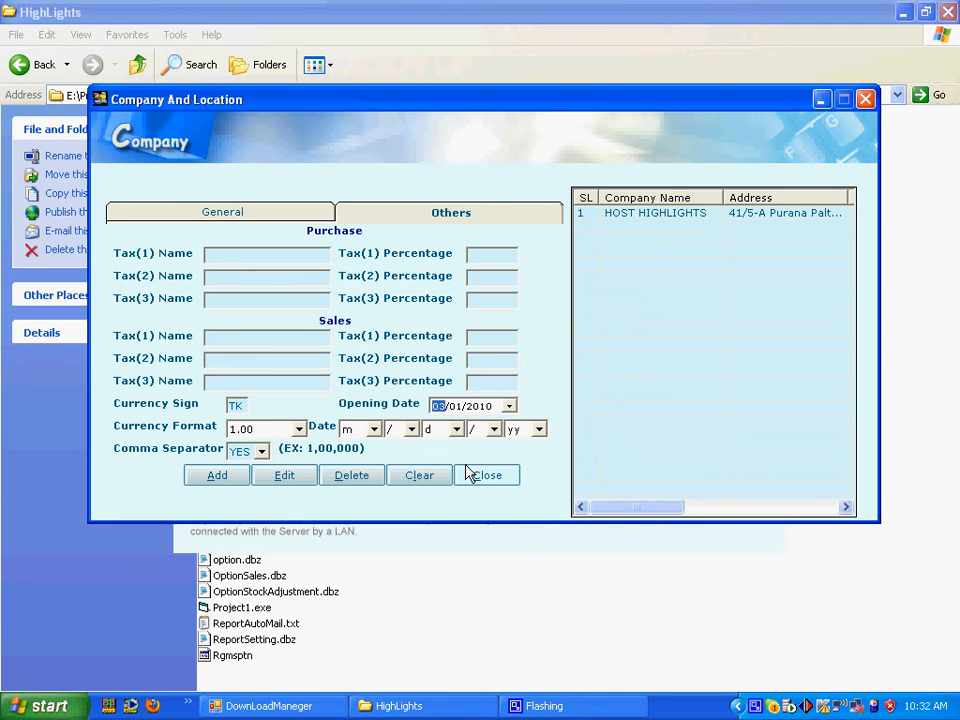
Step: Save the new company record and skip the opening stock valuation
{"action": "left_click", "coordinate": [210, 478]}
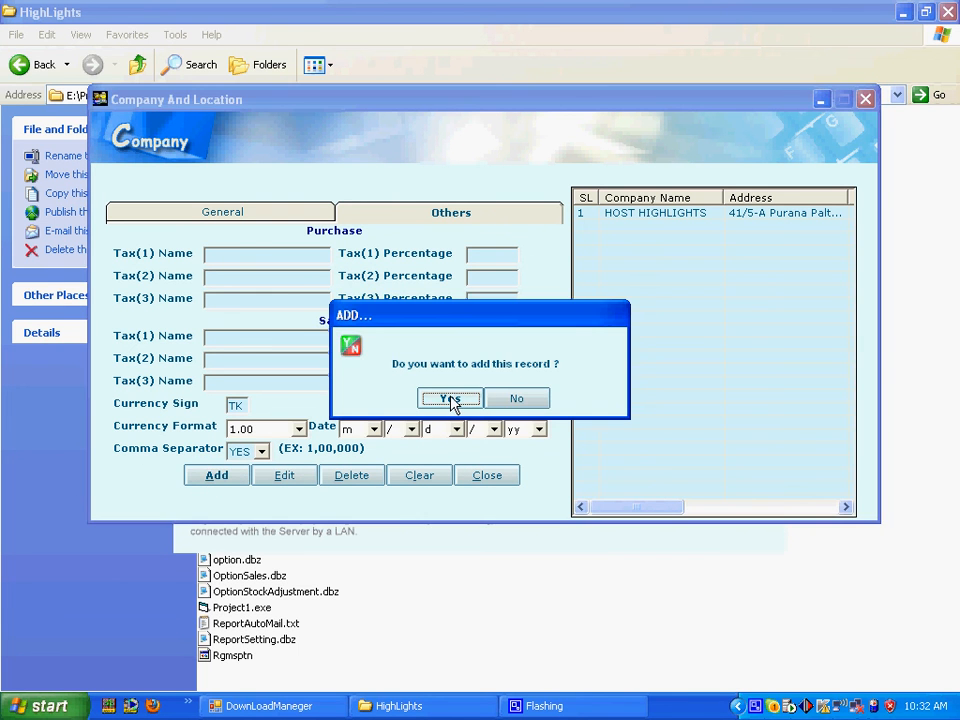
{"action": "left_click", "coordinate": [449, 400]}
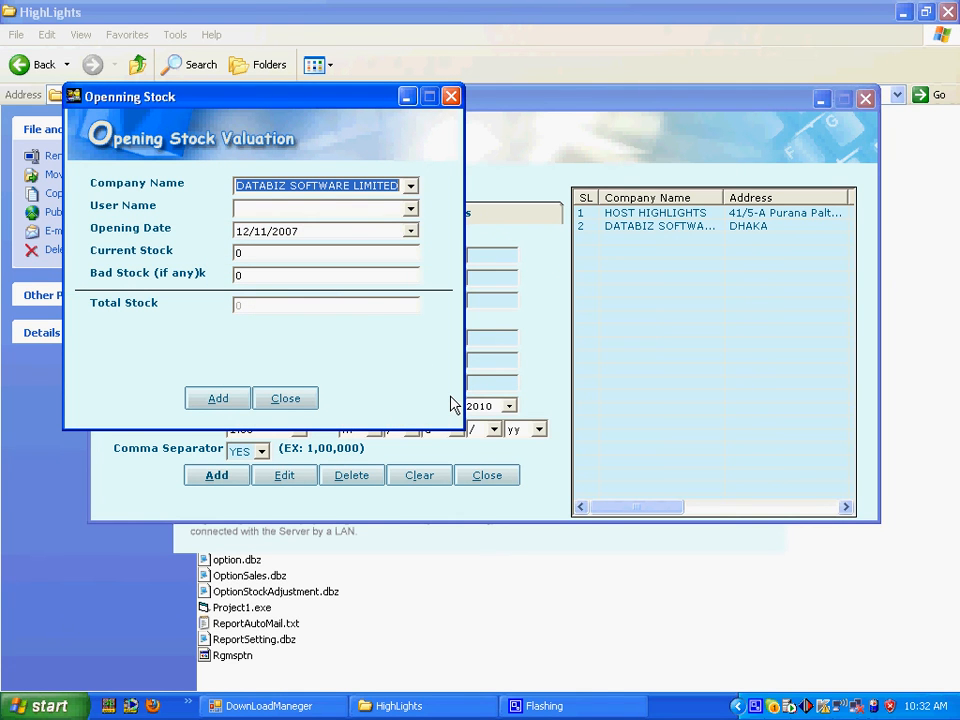
{"action": "left_click", "coordinate": [306, 401]}
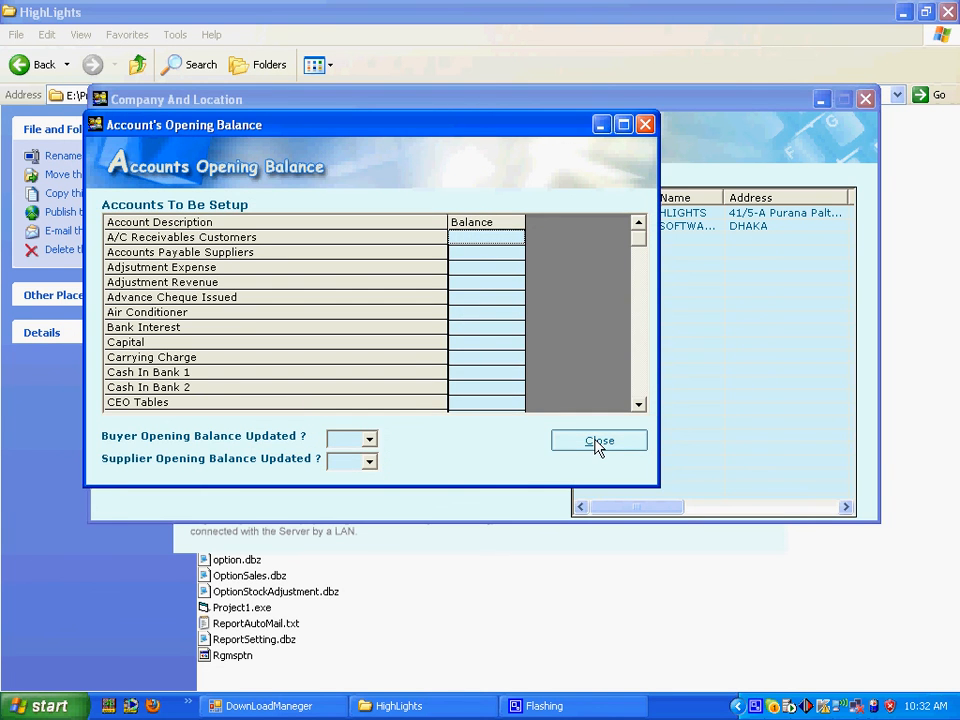
Step: Skip opening balances, choose Trading + Service Company, and save the order number formats
{"action": "left_click", "coordinate": [598, 442]}
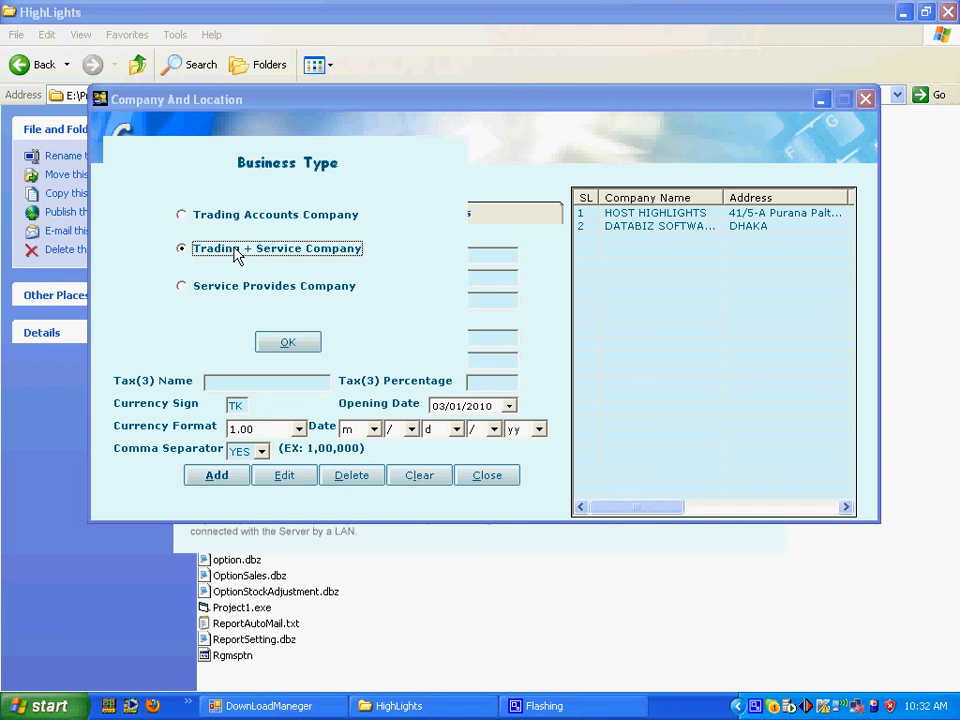
{"action": "left_click", "coordinate": [293, 346]}
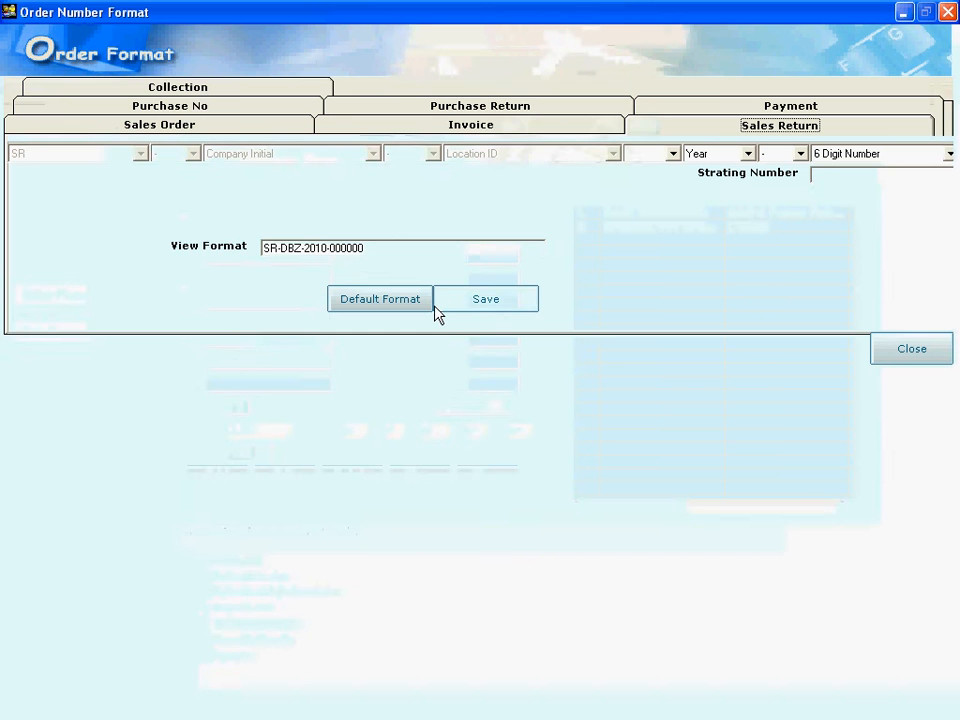
{"action": "left_click", "coordinate": [462, 308]}
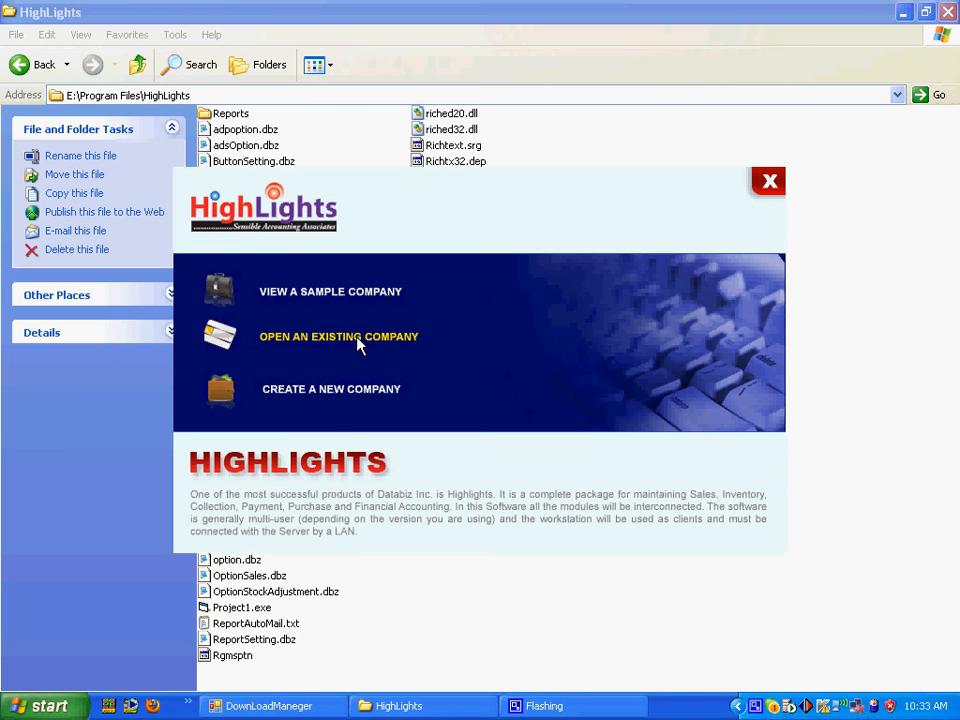
Step: Open DATABIZ SOFTWARE LIMITED and add a Head Office location with ID HO
{"action": "left_click", "coordinate": [357, 344]}
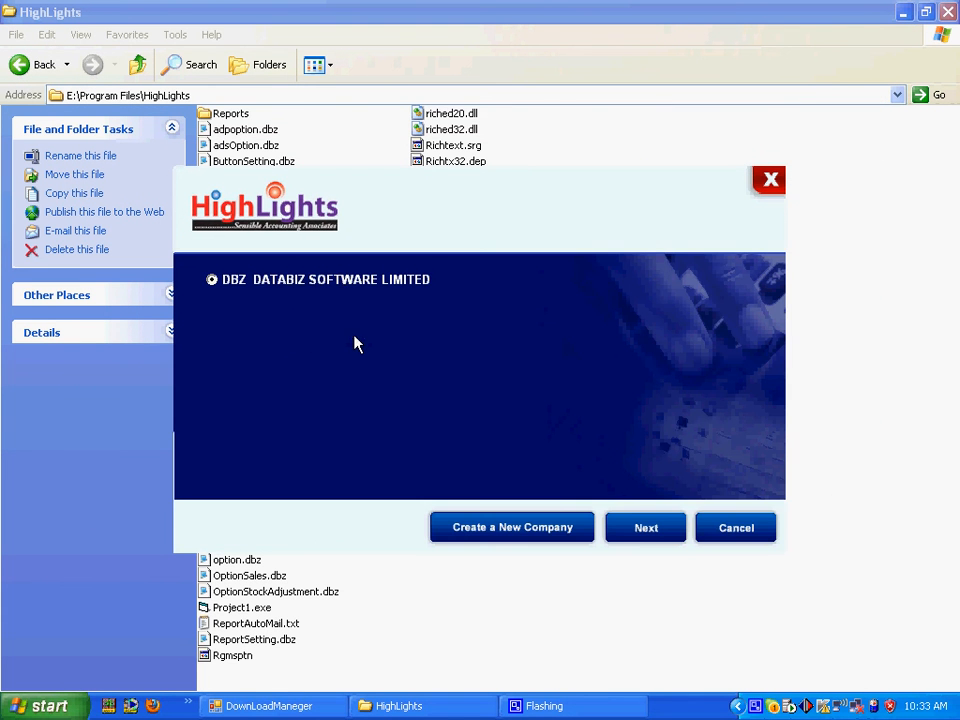
{"action": "double_click", "coordinate": [343, 285]}
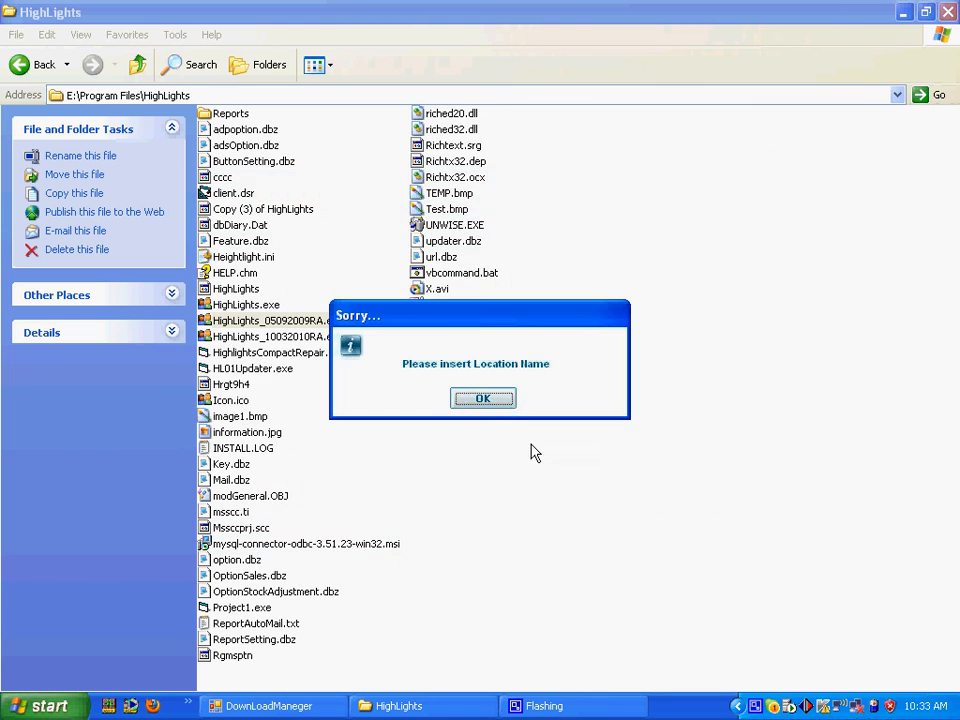
{"action": "left_click", "coordinate": [496, 405]}
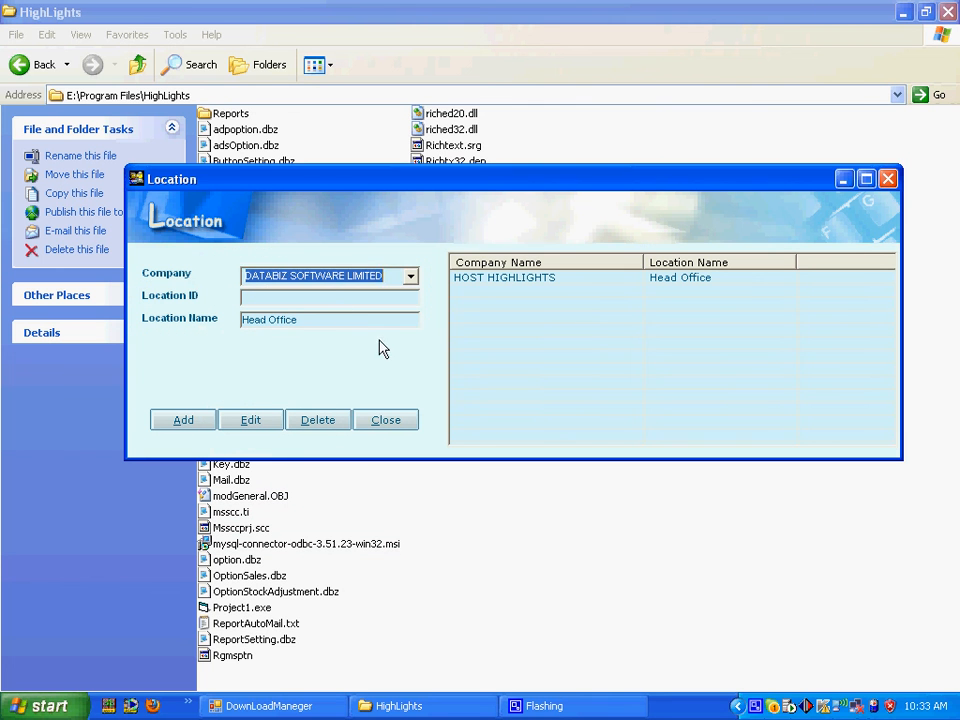
{"action": "left_click", "coordinate": [331, 302]}
{"action": "type", "text": "HO"}
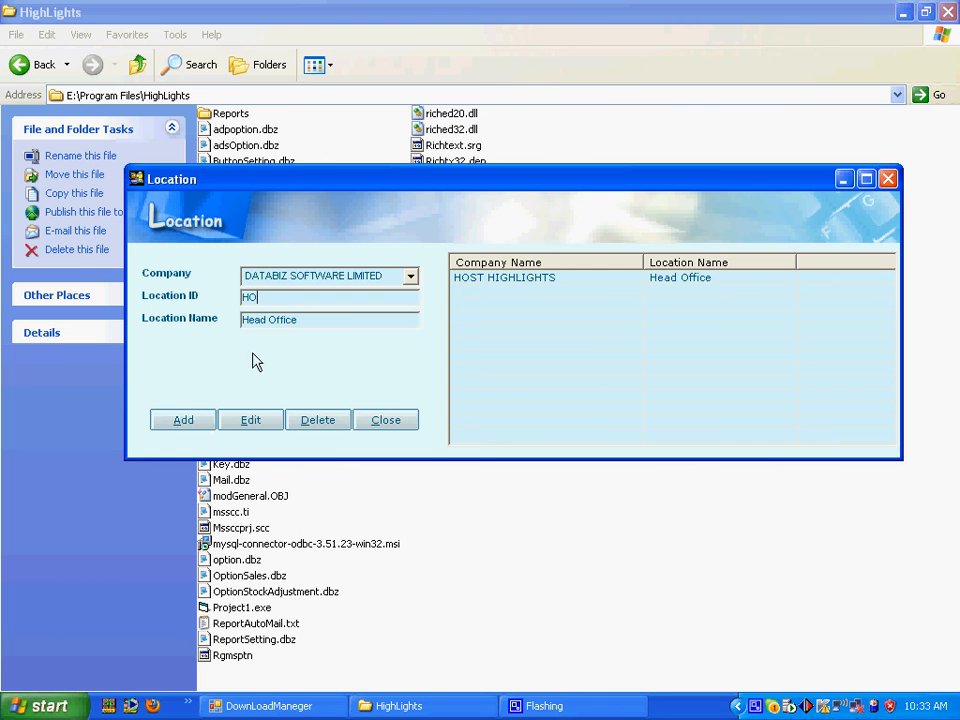
{"action": "left_click", "coordinate": [188, 425]}
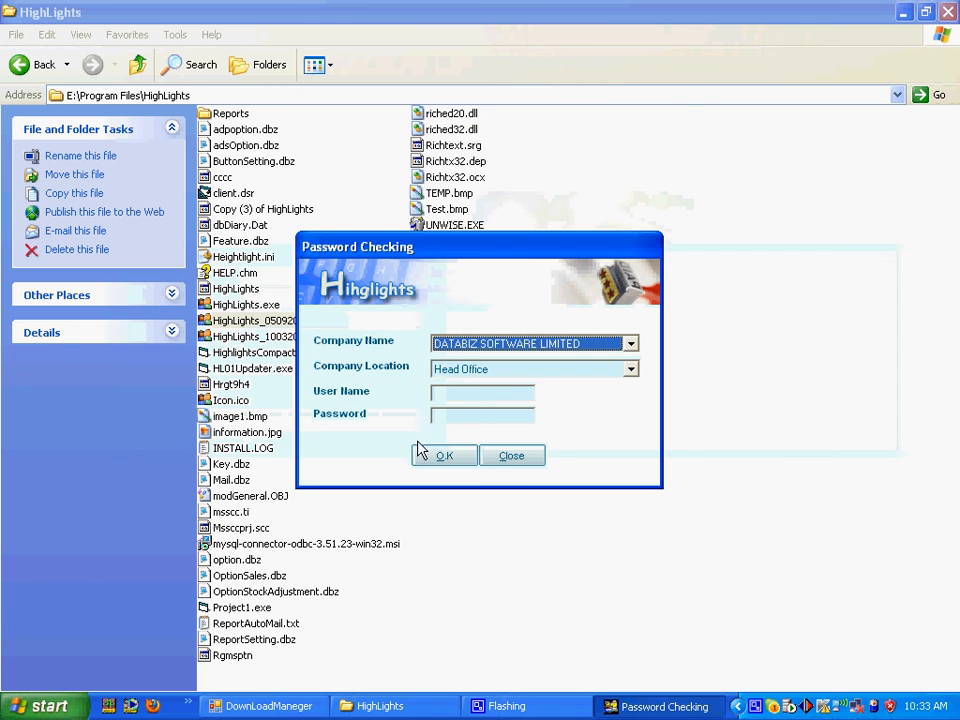
Step: Log in with the user name and password and dismiss the welcome message
{"action": "left_click", "coordinate": [442, 392]}
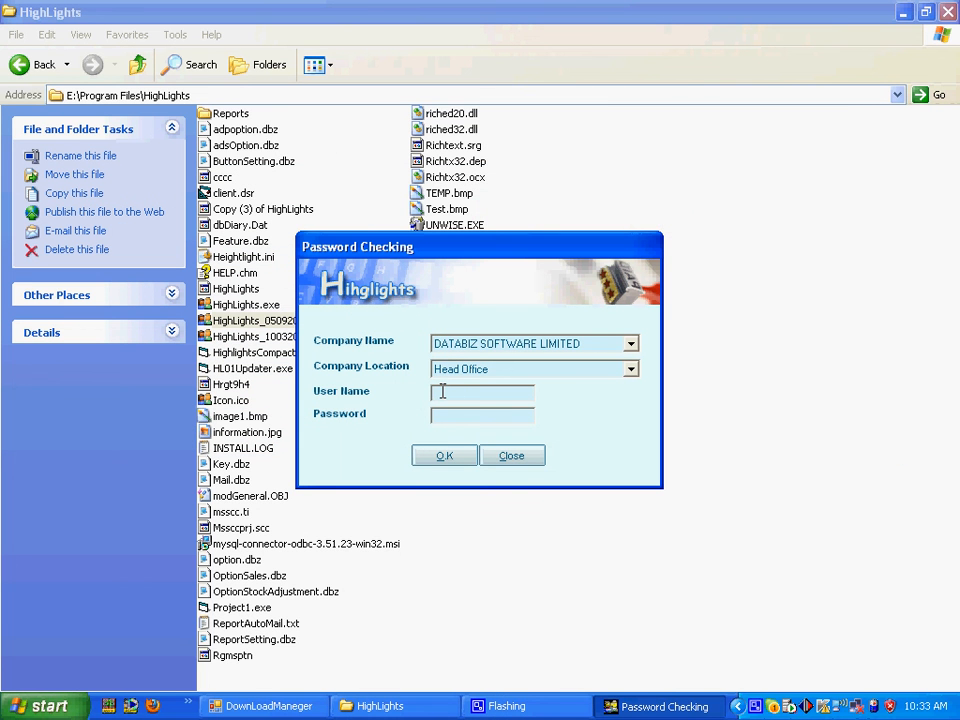
{"action": "type", "text": "123"}
{"action": "key", "text": "Tab"}
{"action": "type", "text": "123"}
{"action": "left_click", "coordinate": [445, 457]}
{"action": "left_click", "coordinate": [478, 402]}
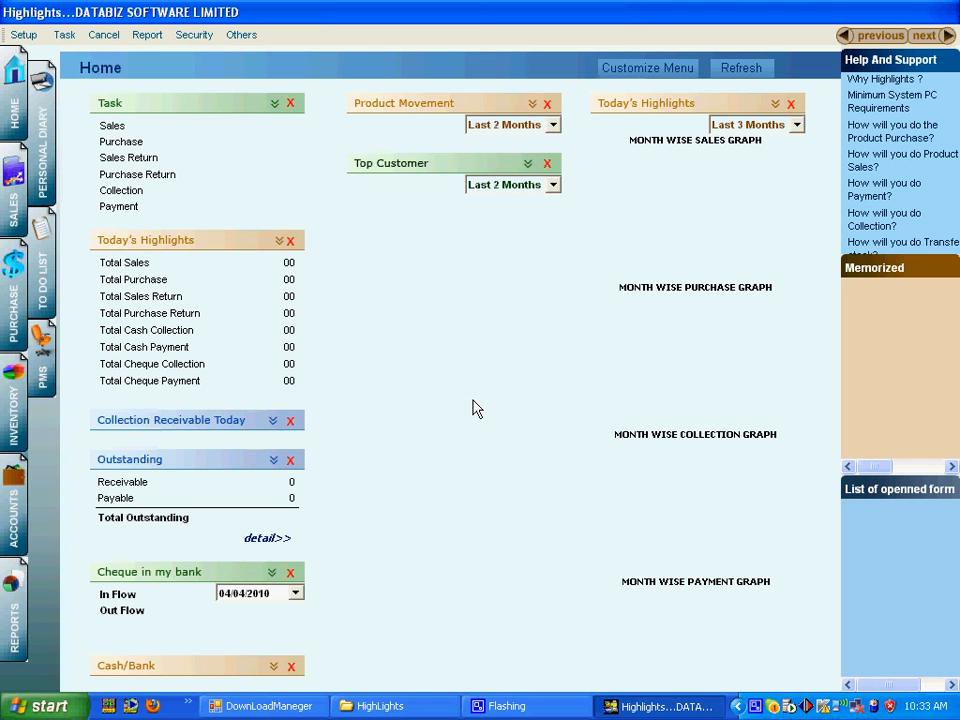
Step: Run the Highlights Update from the Others menu to update the company database
{"action": "left_click", "coordinate": [248, 40]}
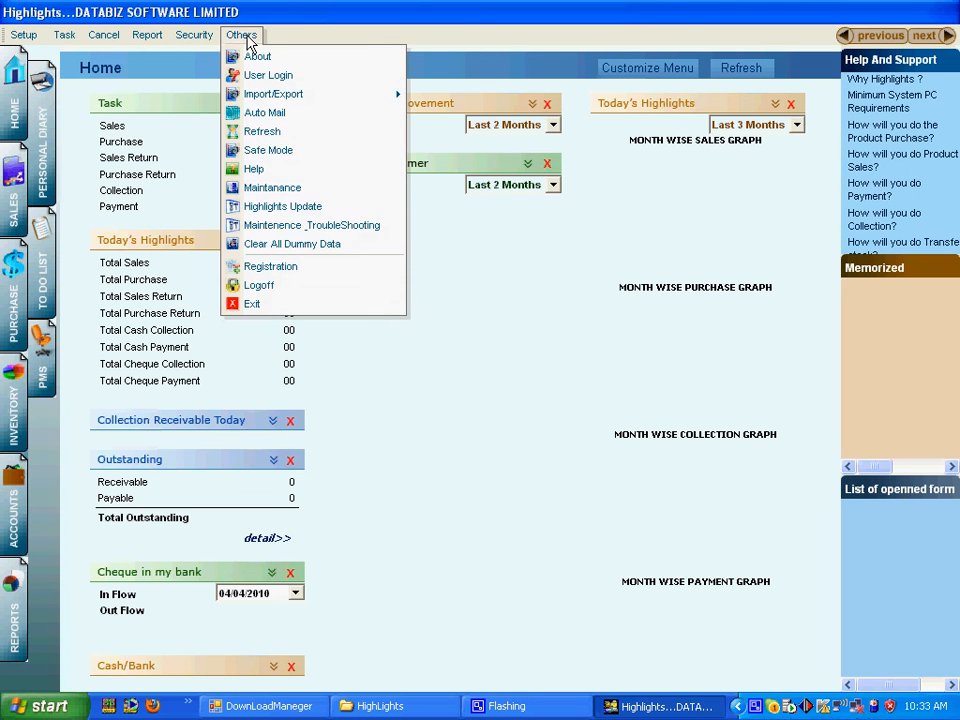
{"action": "left_click", "coordinate": [288, 206]}
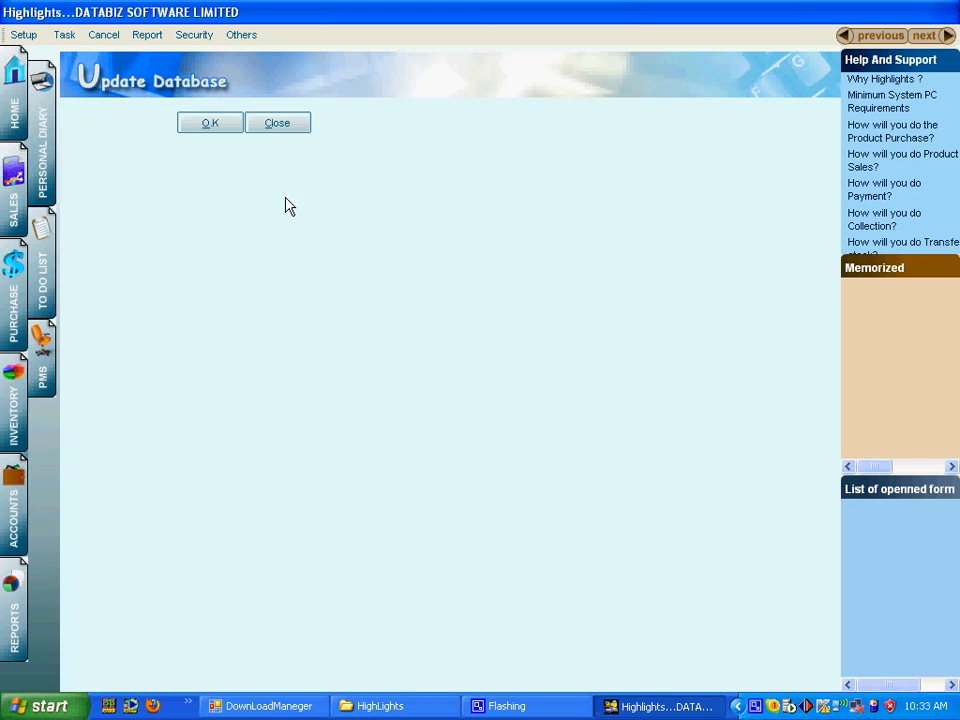
{"action": "left_click", "coordinate": [219, 128]}
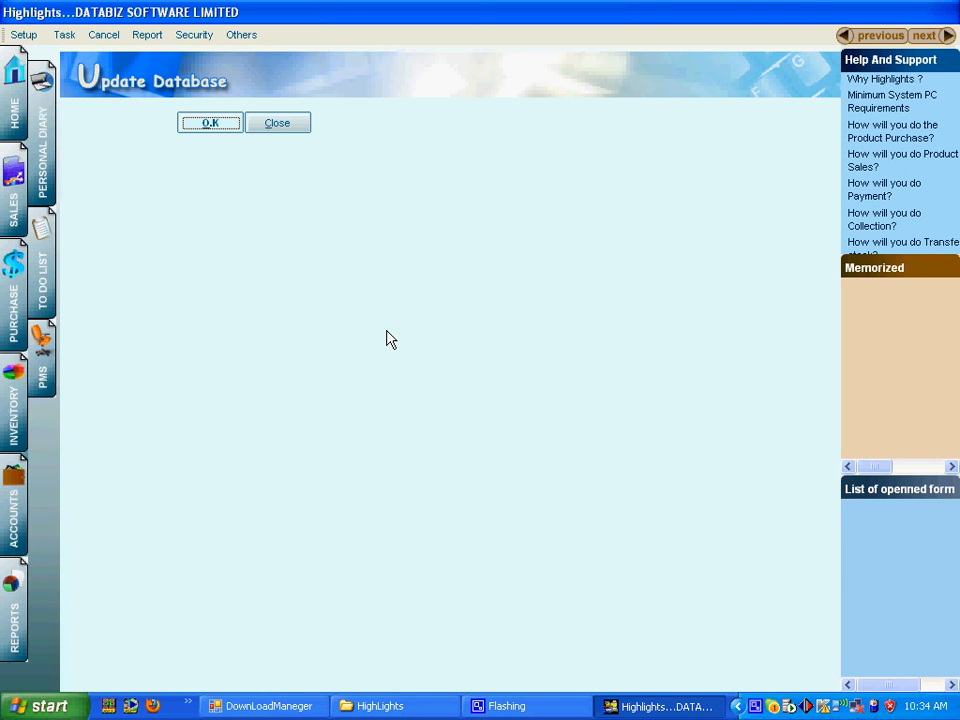
{"action": "key", "text": "Return"}
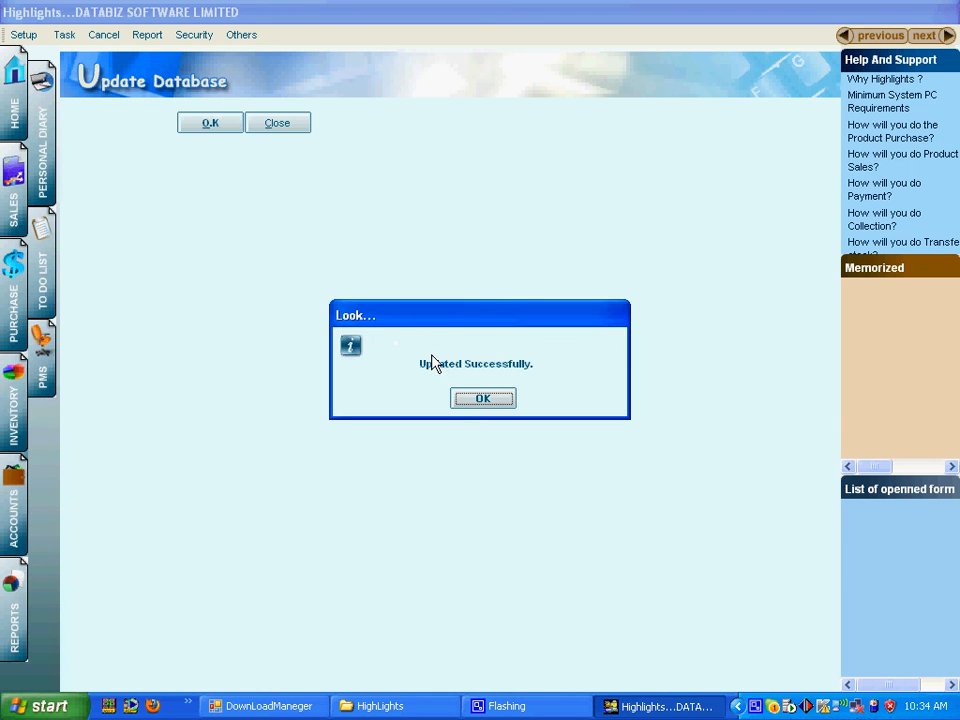
{"action": "left_click", "coordinate": [486, 400]}
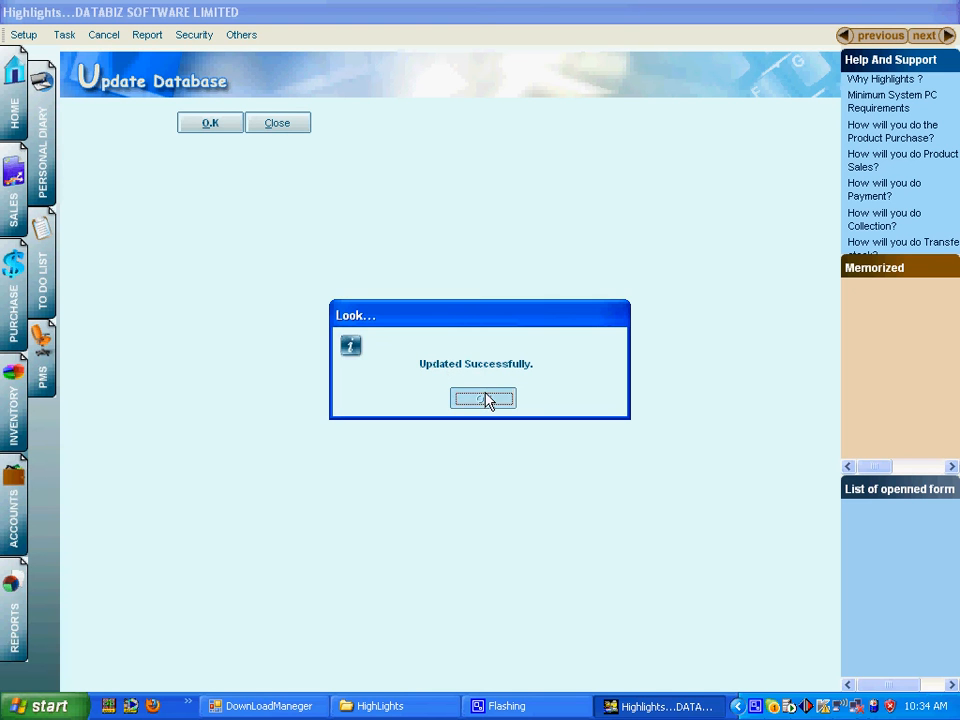
{"action": "left_click", "coordinate": [288, 127]}
Step: Exit HighLights via Others > Exit
{"action": "left_click", "coordinate": [241, 36]}
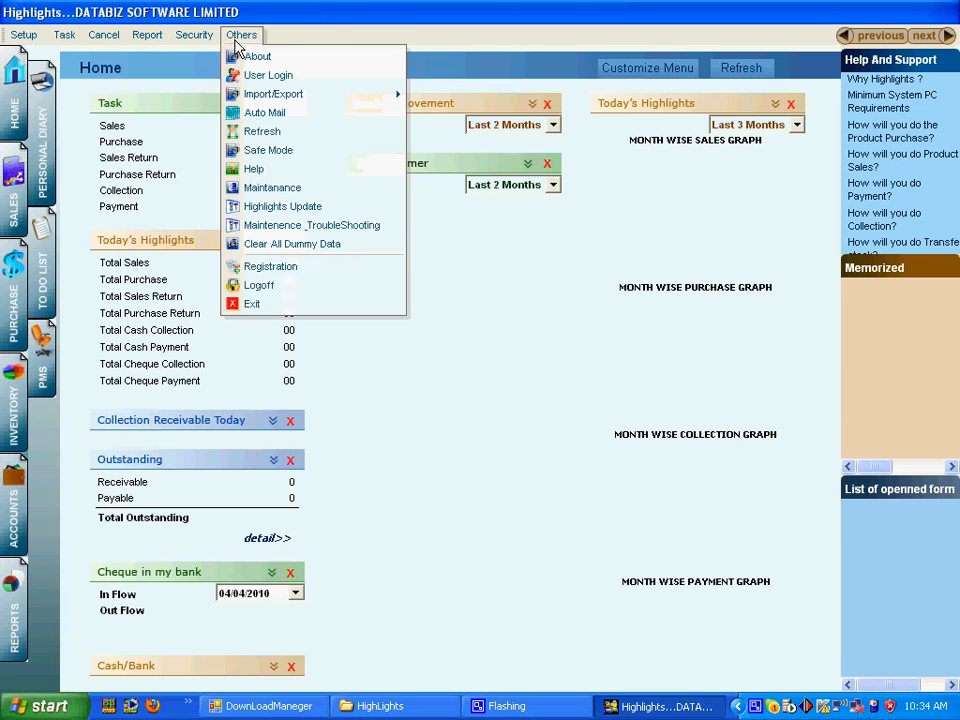
{"action": "left_click", "coordinate": [292, 306]}
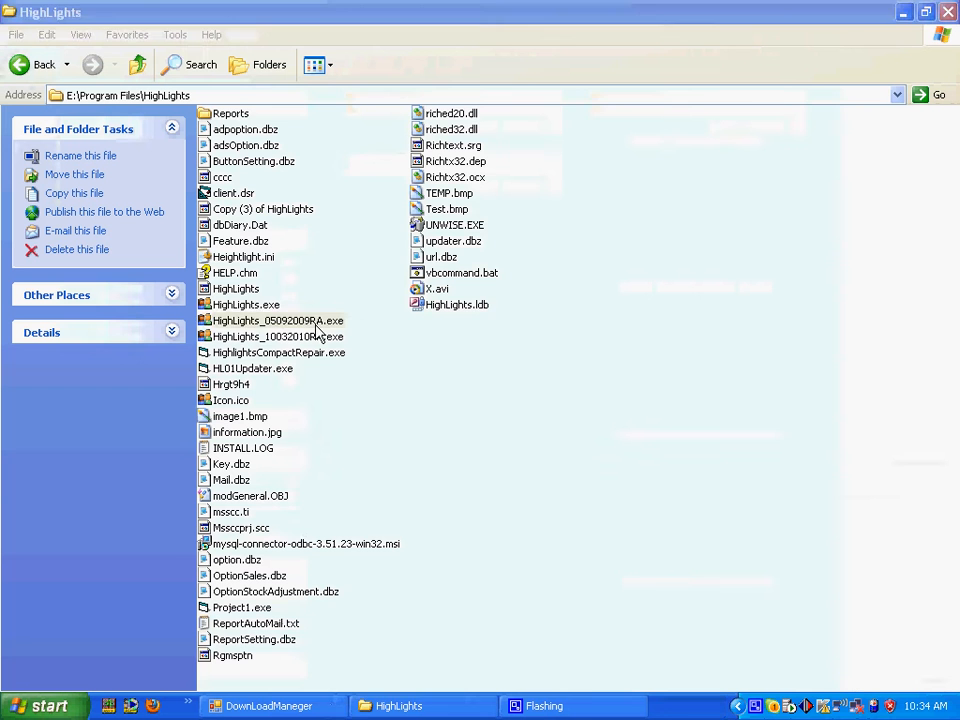
{"action": "right_click", "coordinate": [770, 707]}
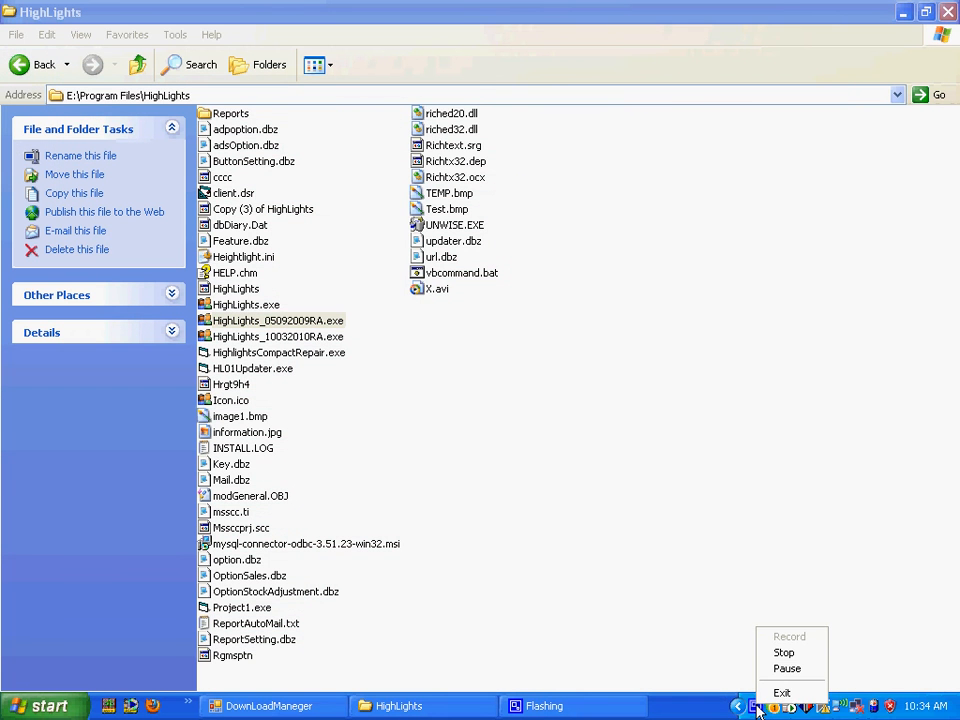